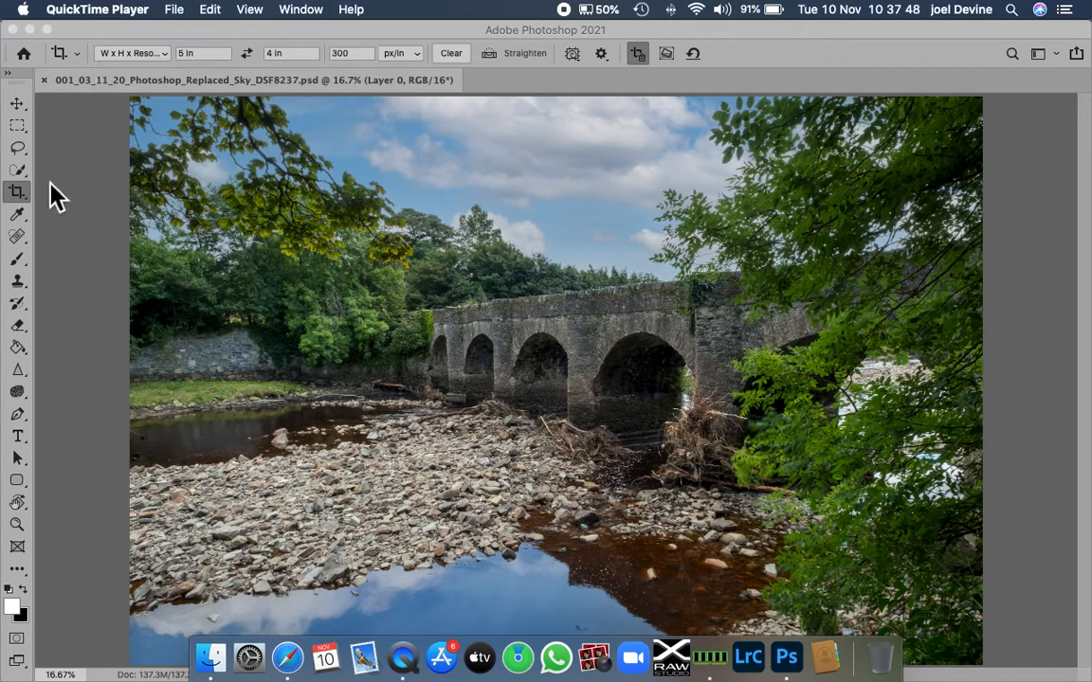
# - Set the Crop tool's dimensions to 16 in wide by 12 in high
pyautogui.click(18, 201)
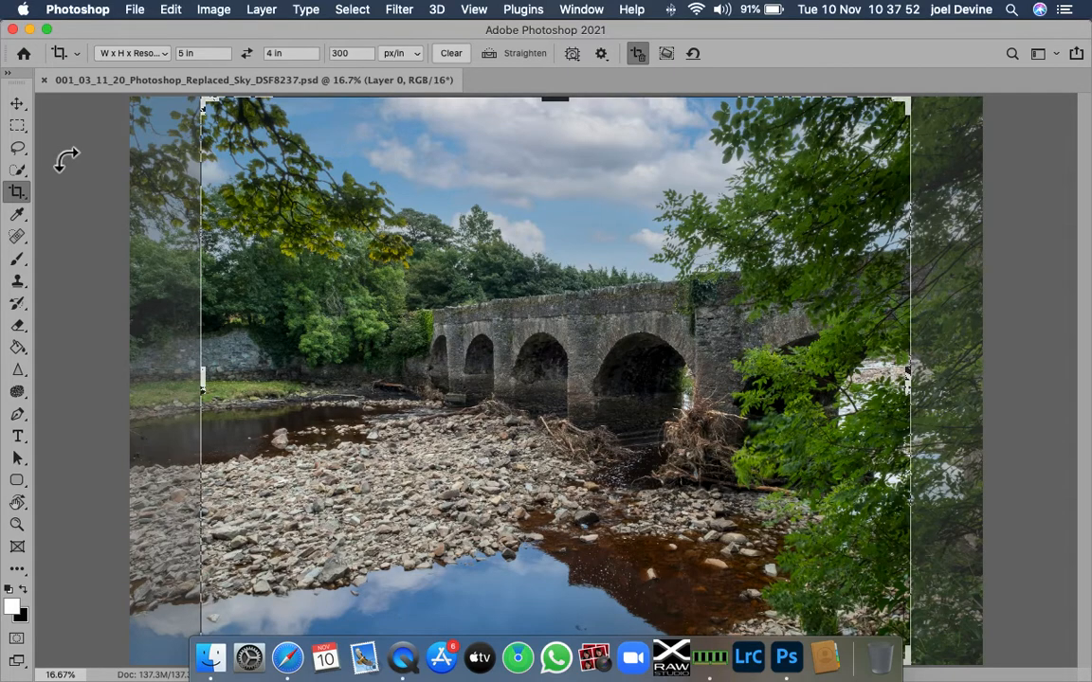
pyautogui.press('Escape')
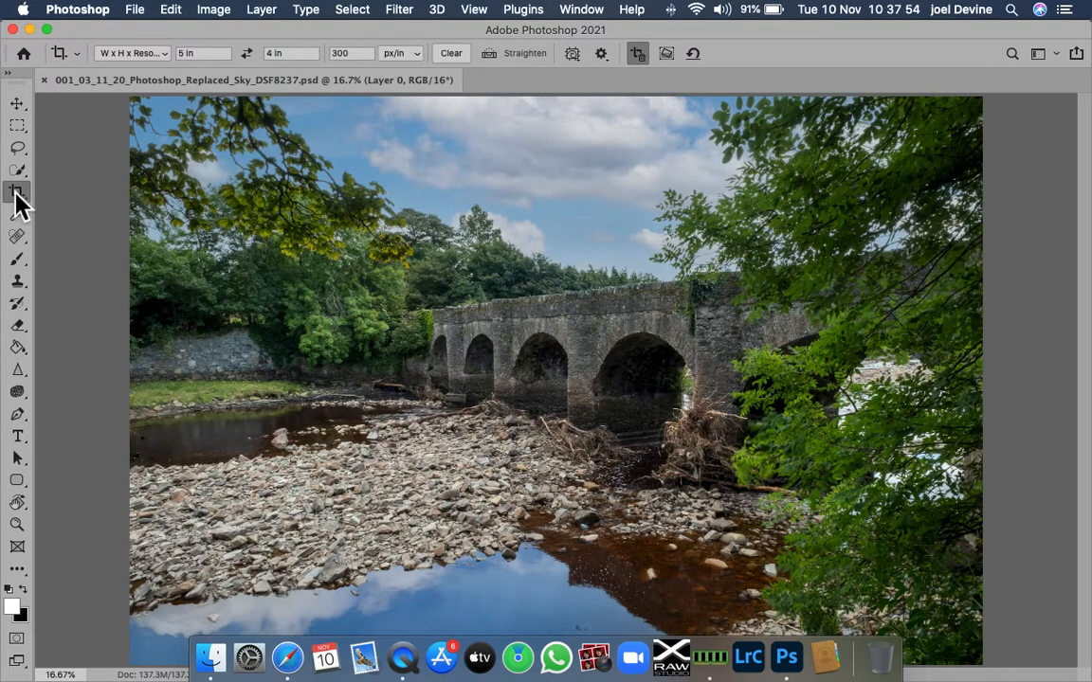
pyautogui.click(201, 53)
pyautogui.press('Return')
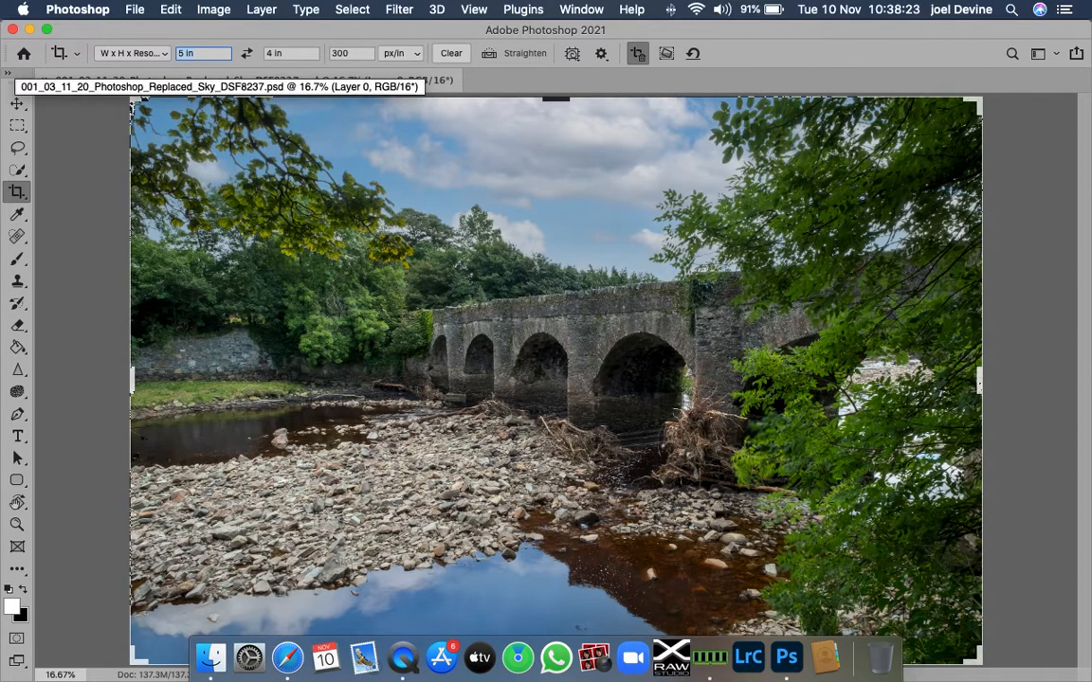
pyautogui.press('BackSpace')
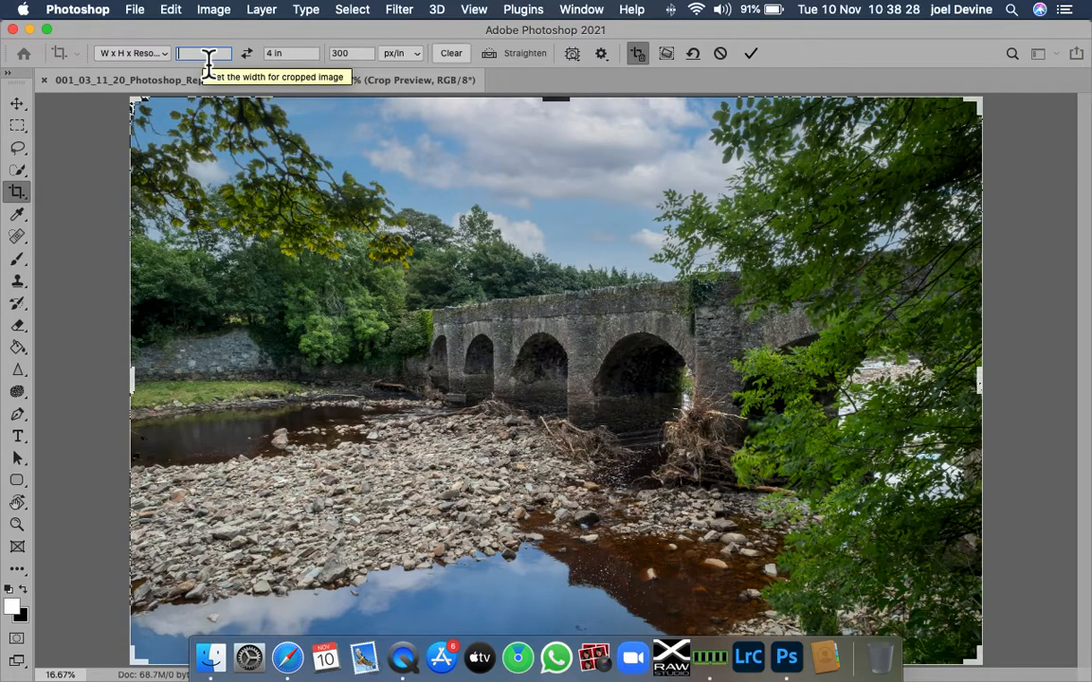
pyautogui.write('16')
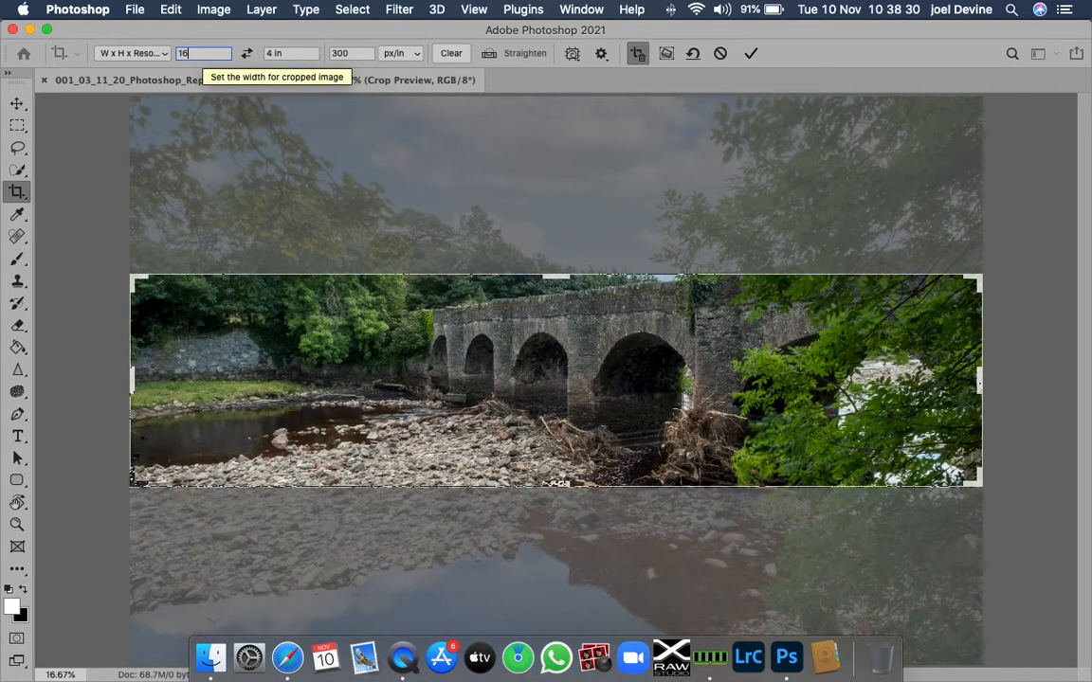
pyautogui.write('IN')
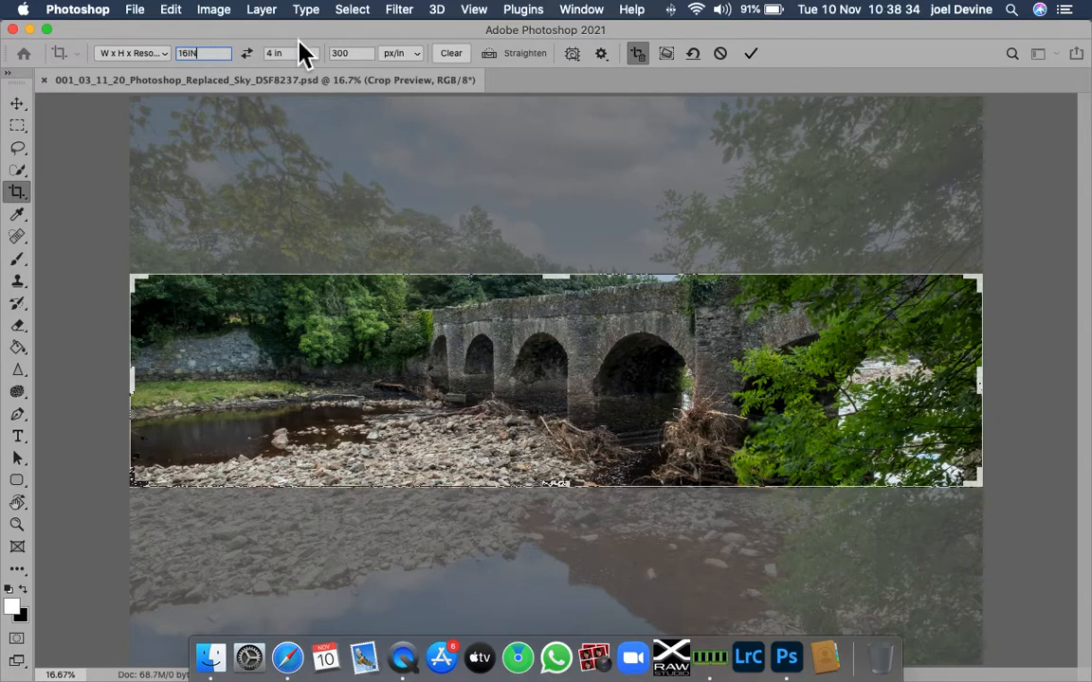
pyautogui.click(300, 54)
pyautogui.press('BackSpace')
pyautogui.write('12')
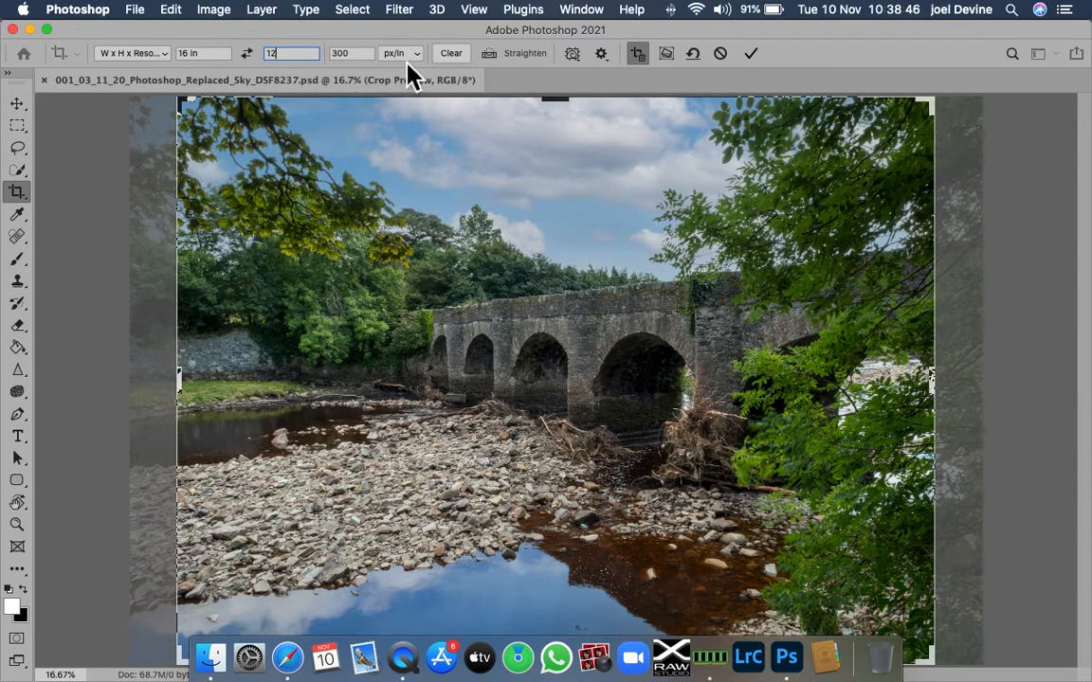
# - Save the current crop dimensions as a new crop preset named 16 x 12 in 300 ppi SDCC
pyautogui.click(167, 54)
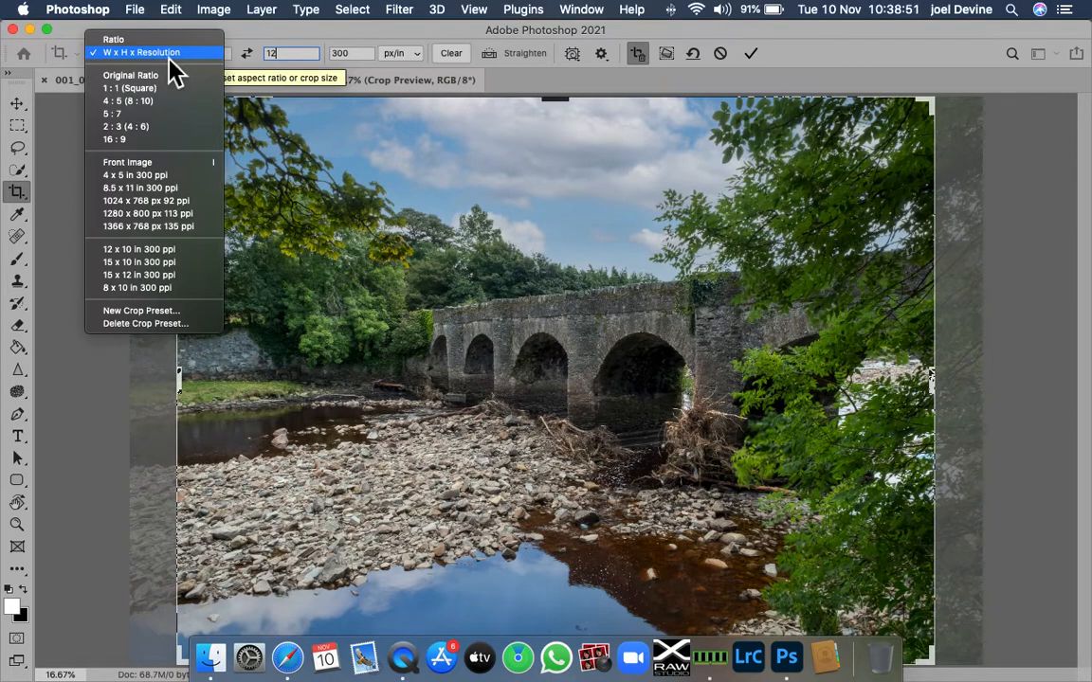
pyautogui.click(190, 316)
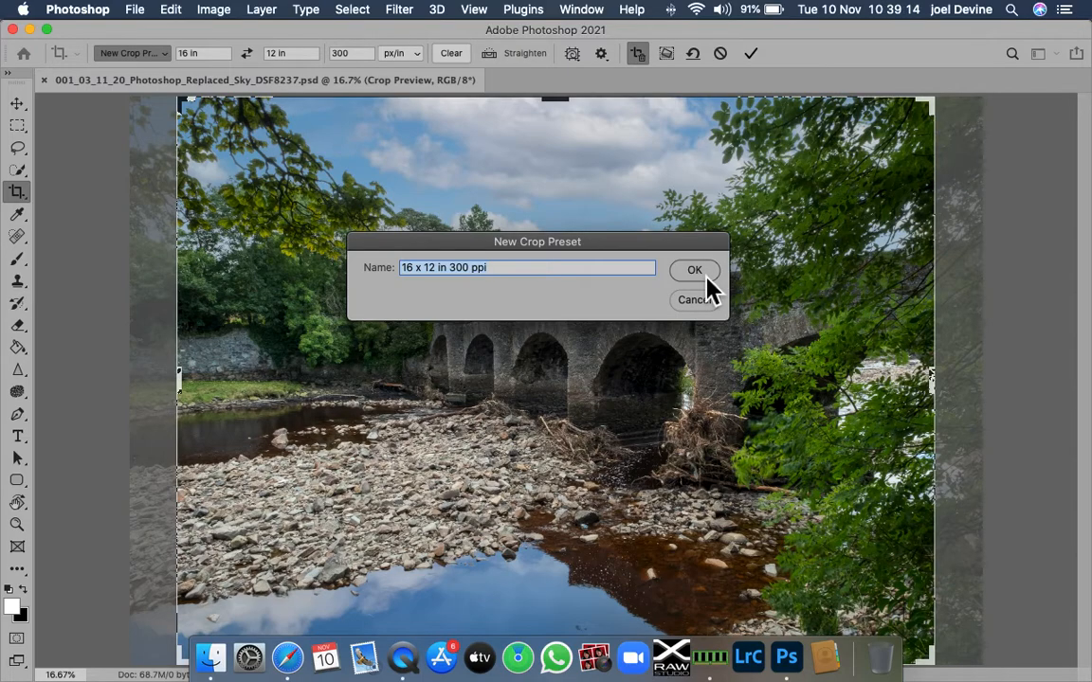
pyautogui.click(512, 279)
pyautogui.write('SDCC')
pyautogui.click(709, 273)
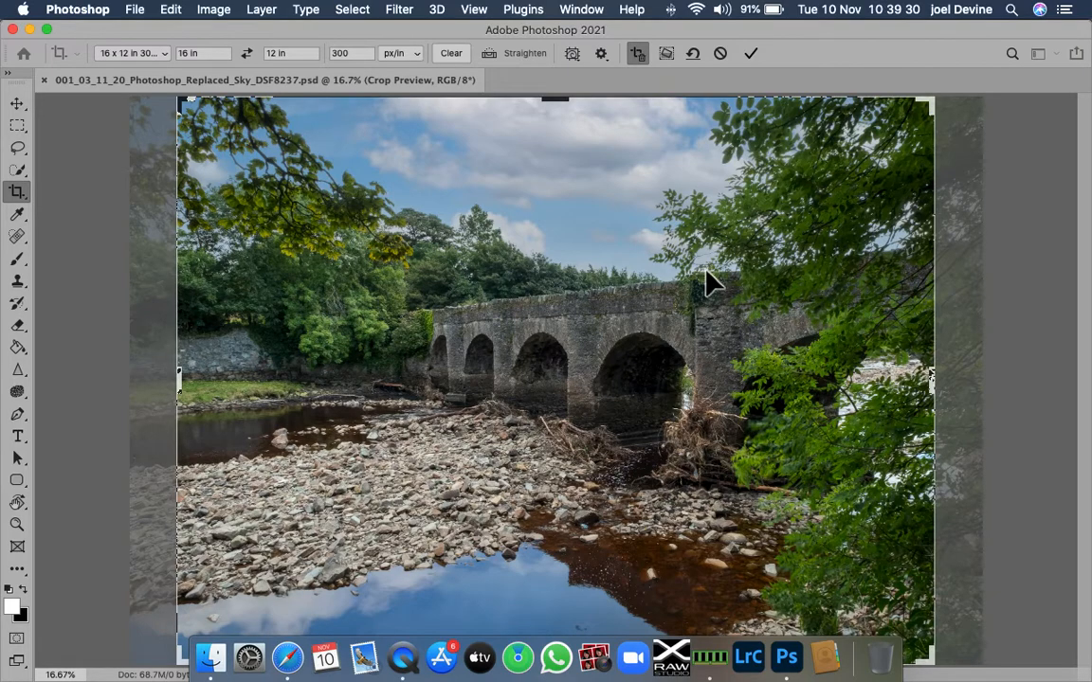
# - Try the 15 x 12 in 300 ppi crop preset and return to the 16 x 12 in 300 ppi SDCC preset
pyautogui.click(167, 57)
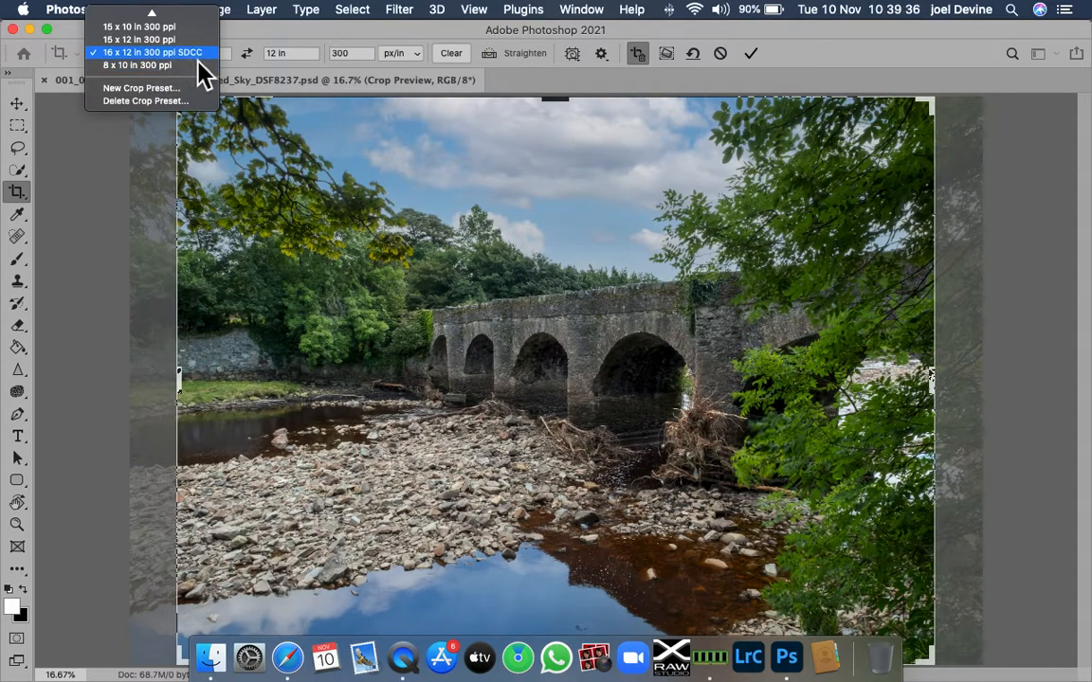
pyautogui.click(168, 39)
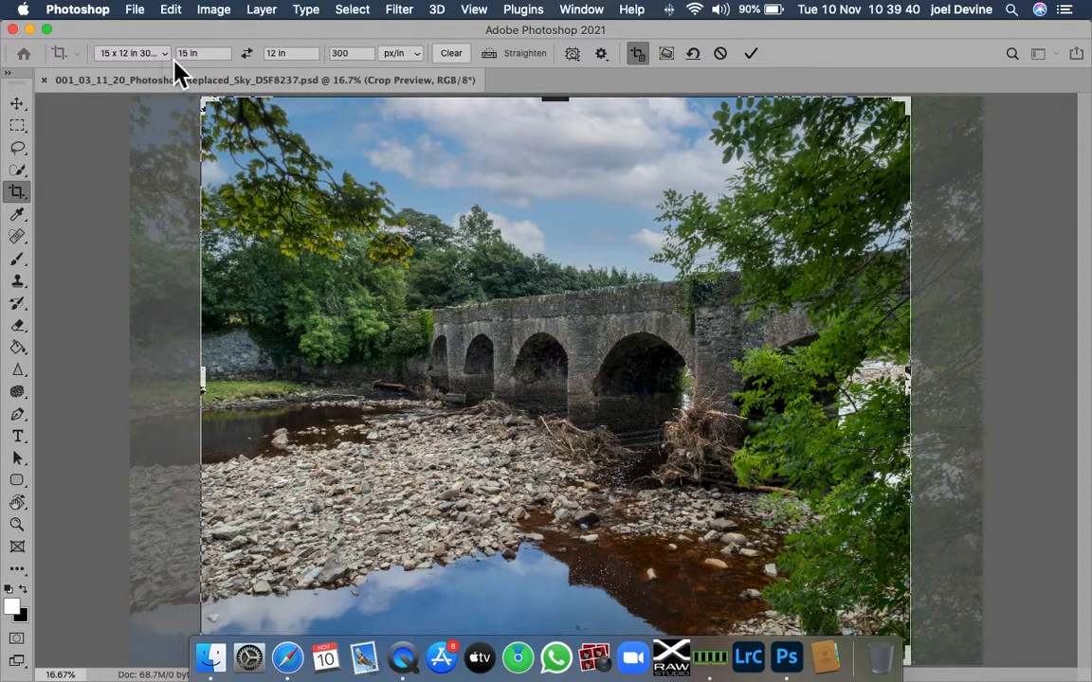
pyautogui.click(154, 52)
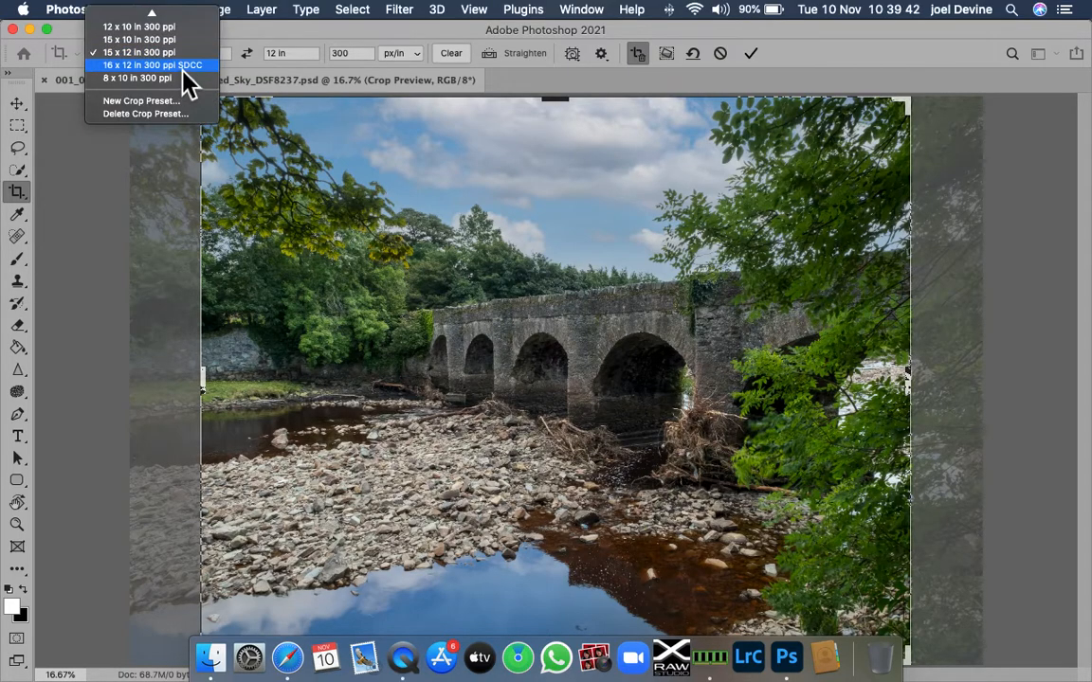
pyautogui.click(185, 66)
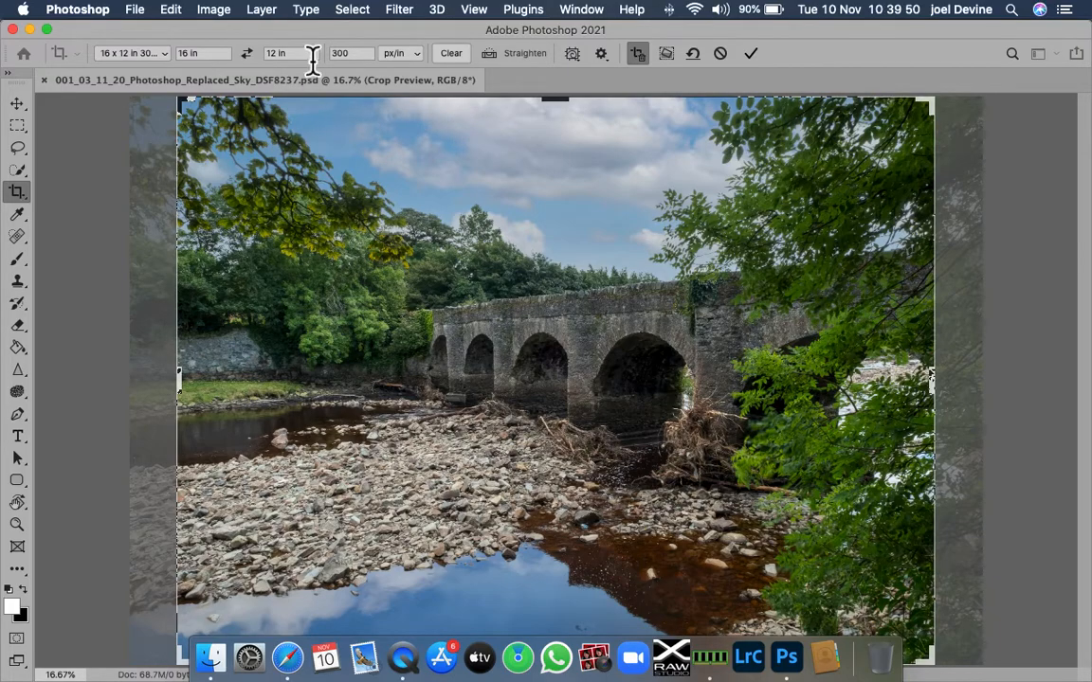
# - Apply the 16 x 12 in crop to the bridge photo and undo it
pyautogui.click(17, 526)
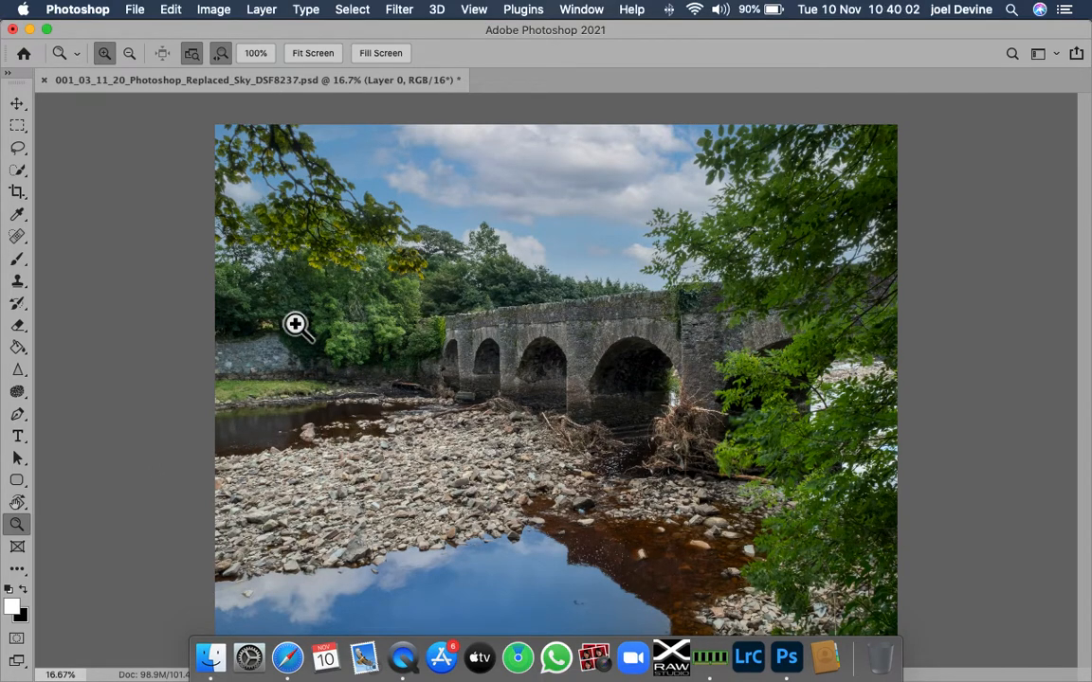
pyautogui.click(173, 9)
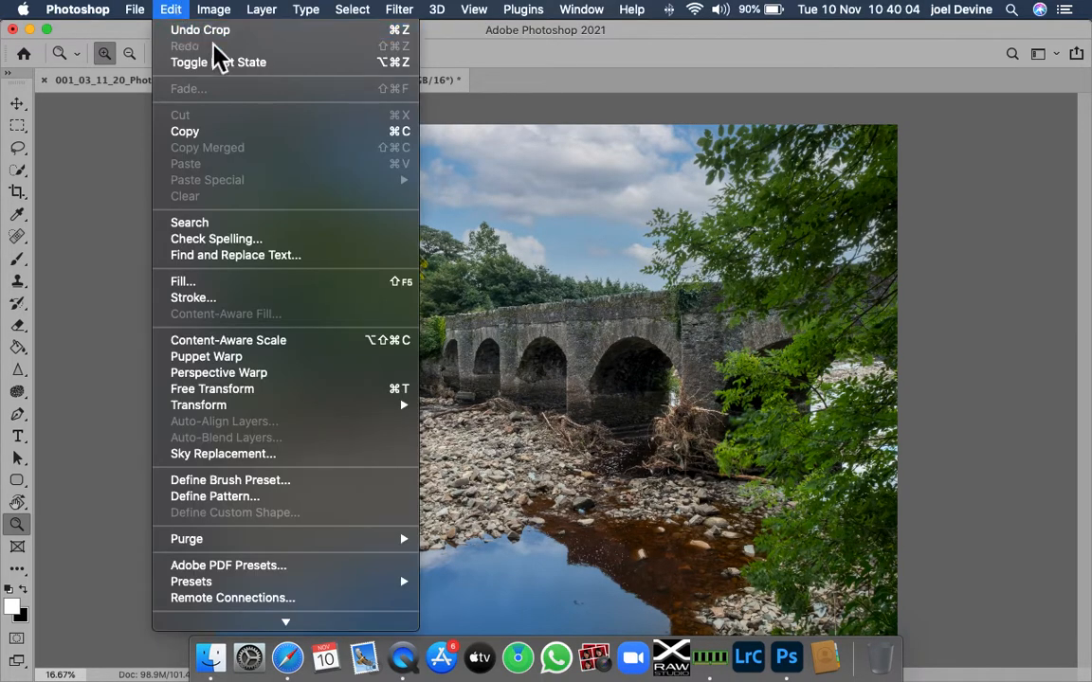
pyautogui.click(212, 31)
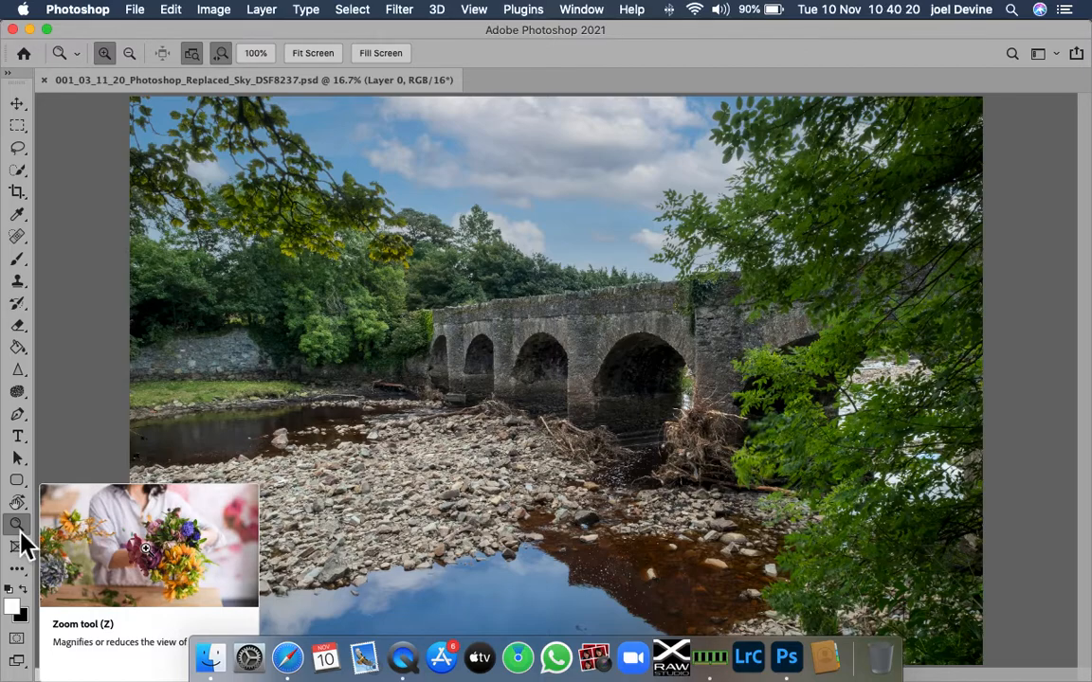
# - Display the Layers panel and place it beside the bridge photo
pyautogui.click(129, 53)
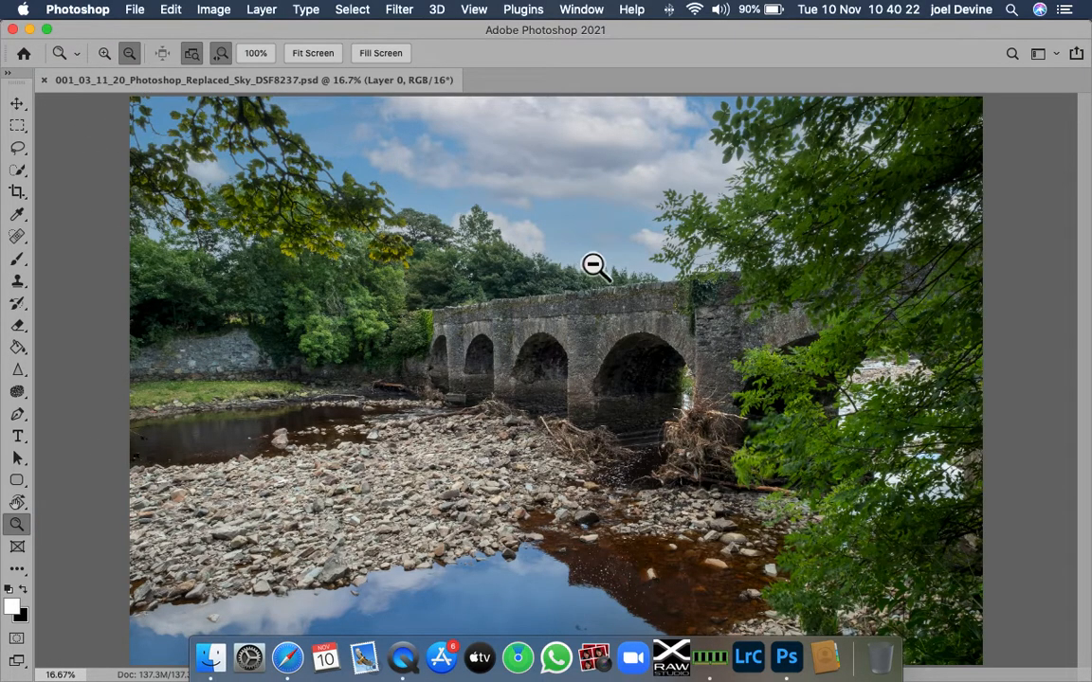
pyautogui.click(557, 365)
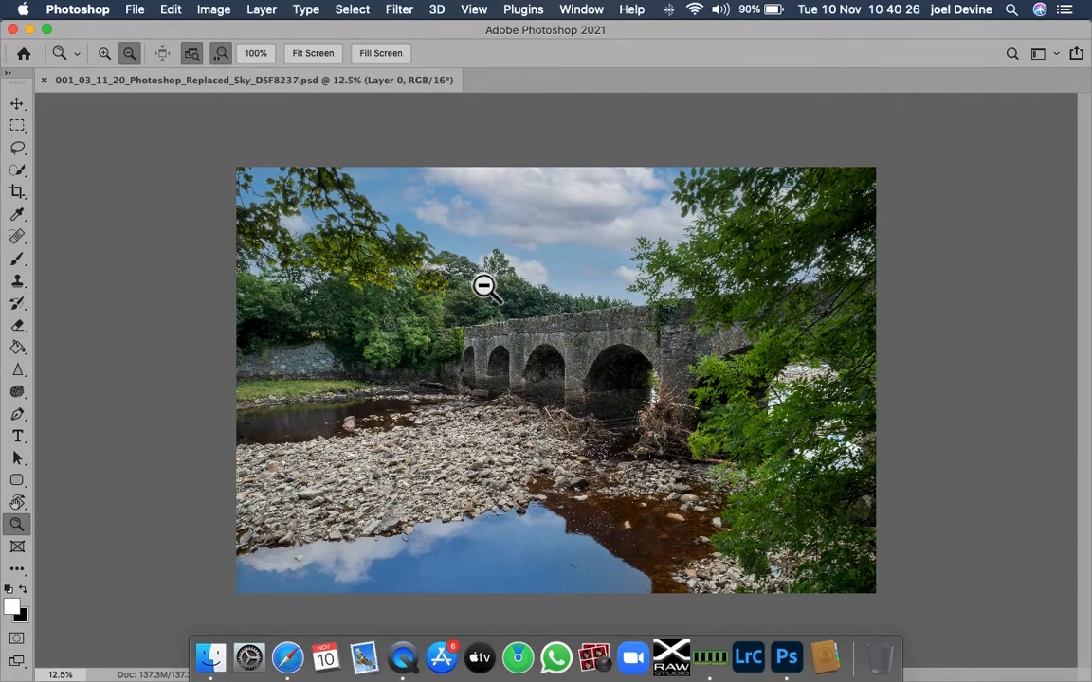
pyautogui.click(590, 14)
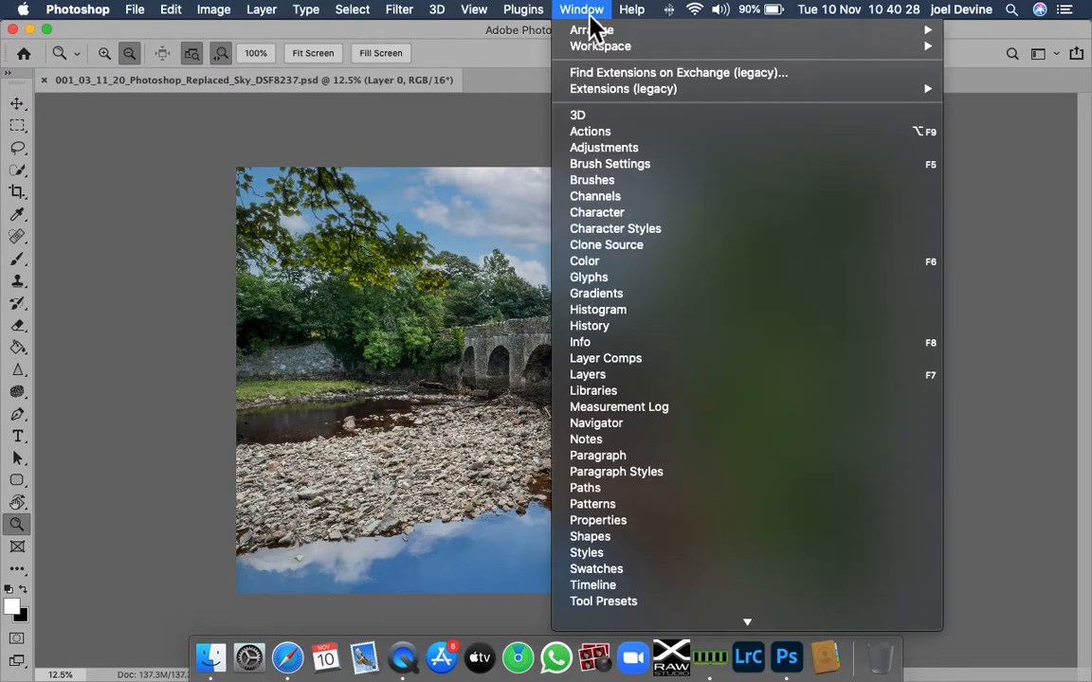
pyautogui.click(599, 376)
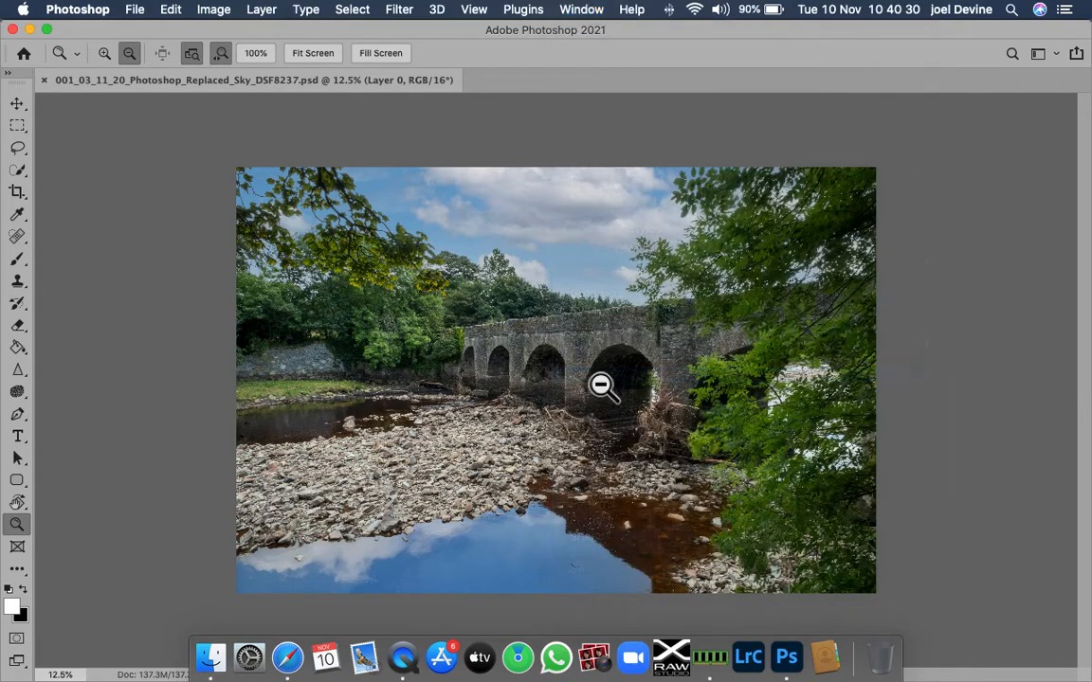
pyautogui.moveTo(981, 145); pyautogui.dragTo(994, 131)
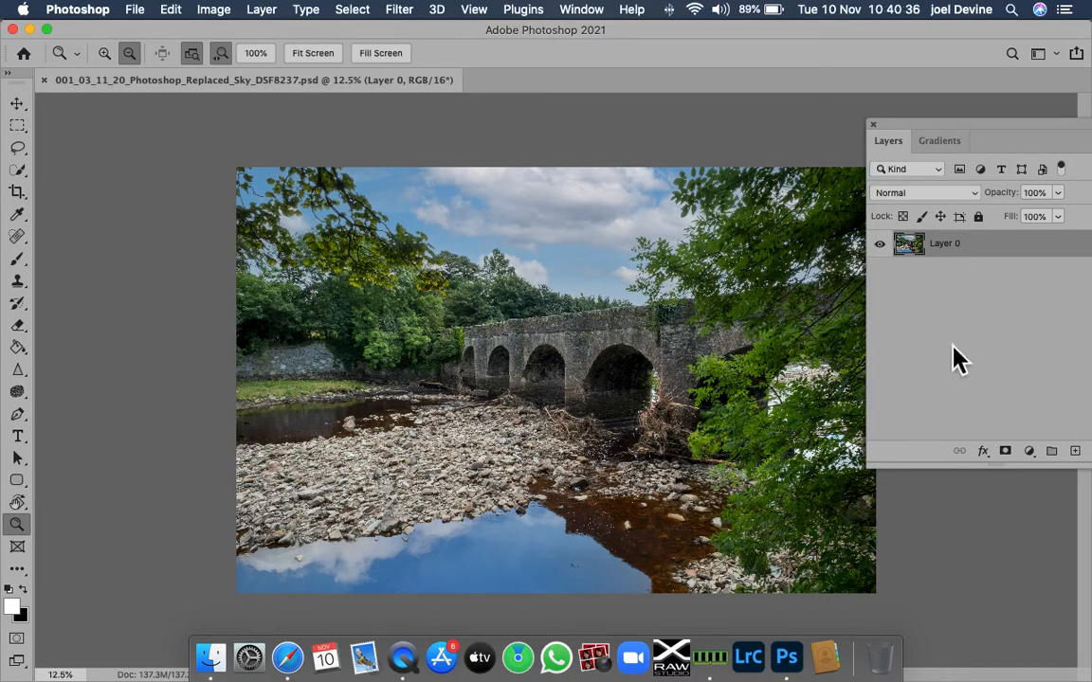
# - Start a 16 x 12 in crop with the Golden Spiral overlay set to always show
pyautogui.click(21, 196)
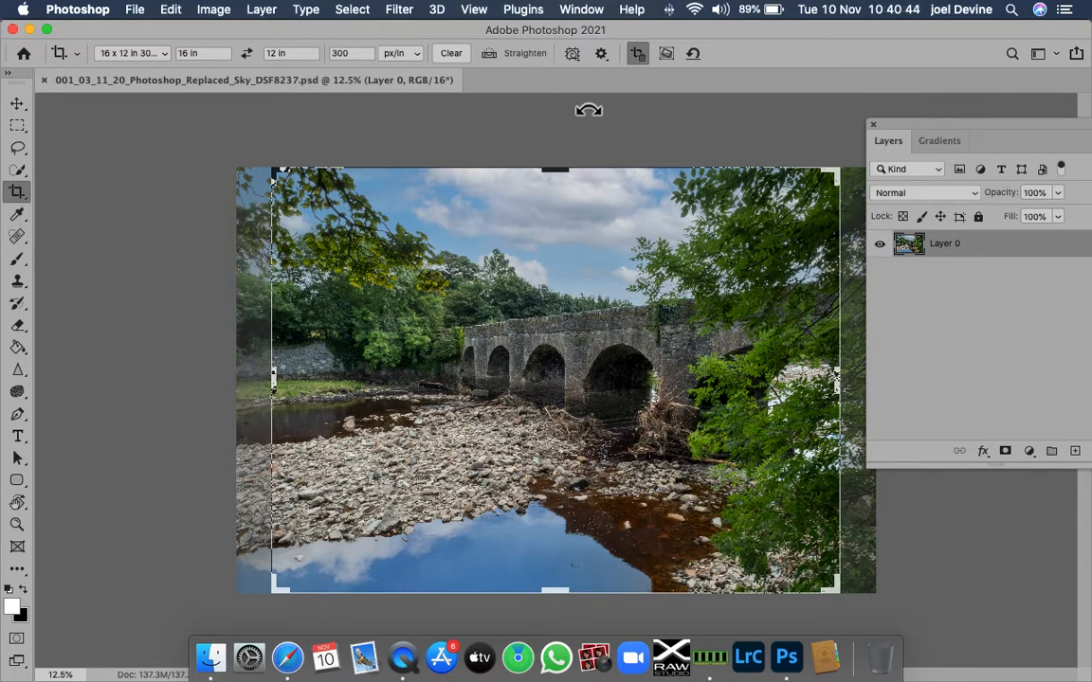
pyautogui.click(574, 59)
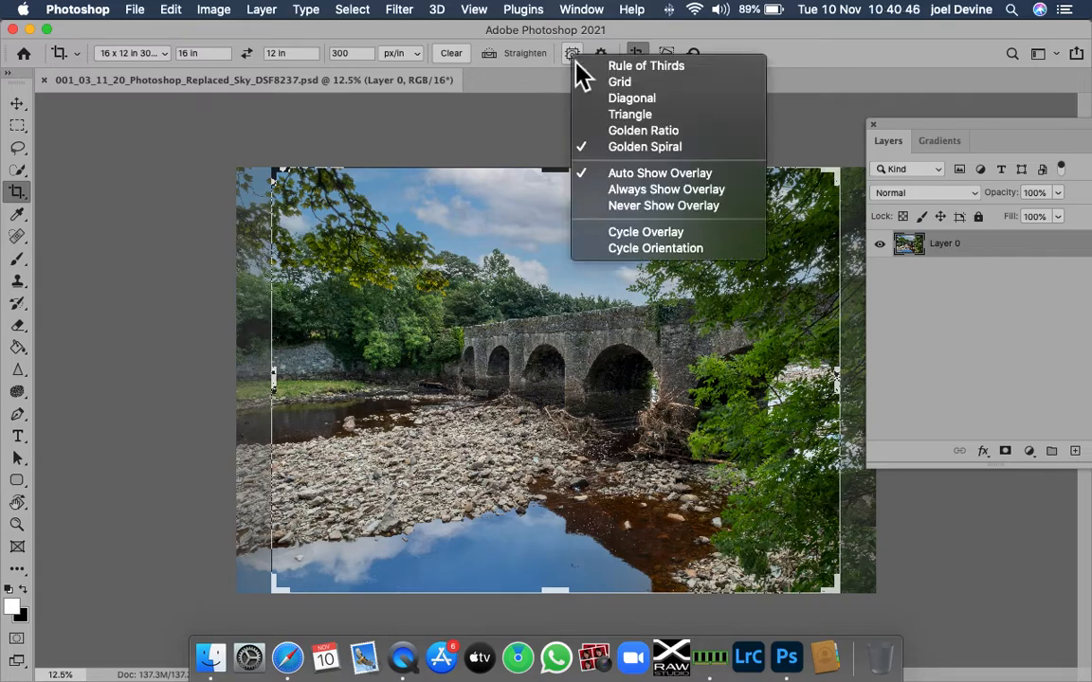
pyautogui.click(647, 152)
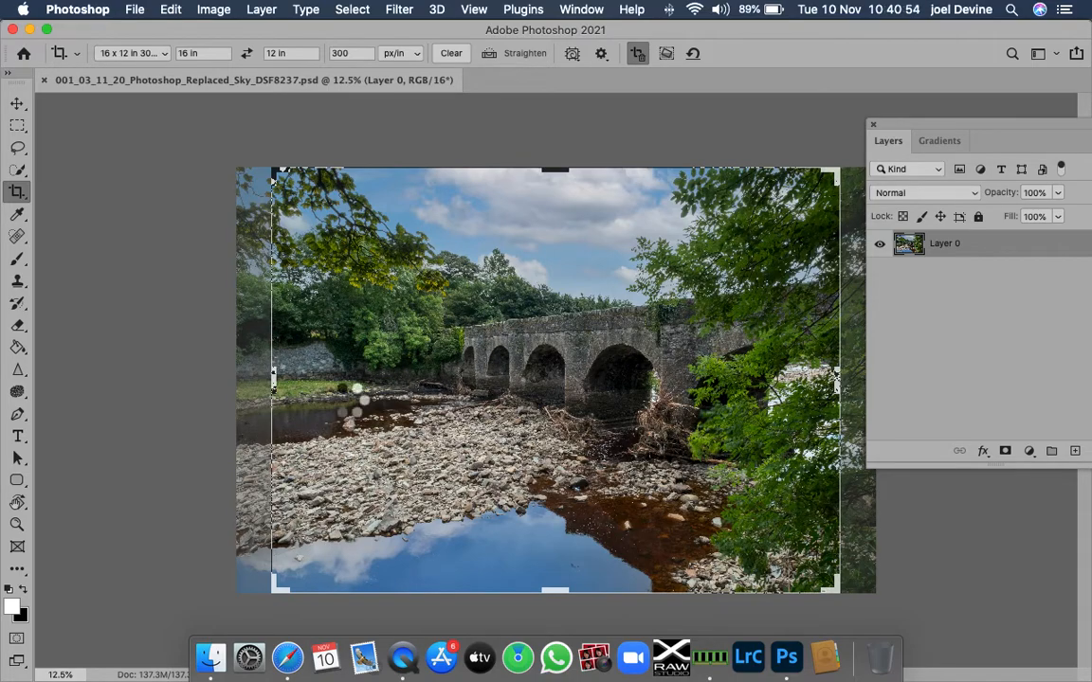
pyautogui.click(301, 379)
pyautogui.click(294, 377)
pyautogui.click(294, 379)
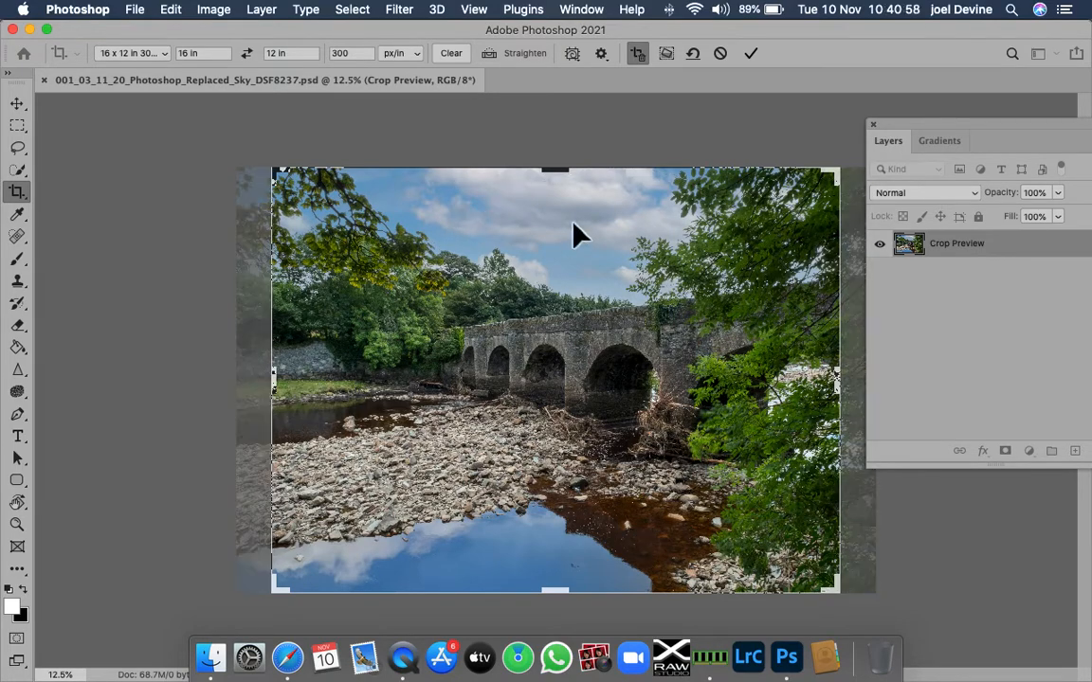
pyautogui.click(574, 57)
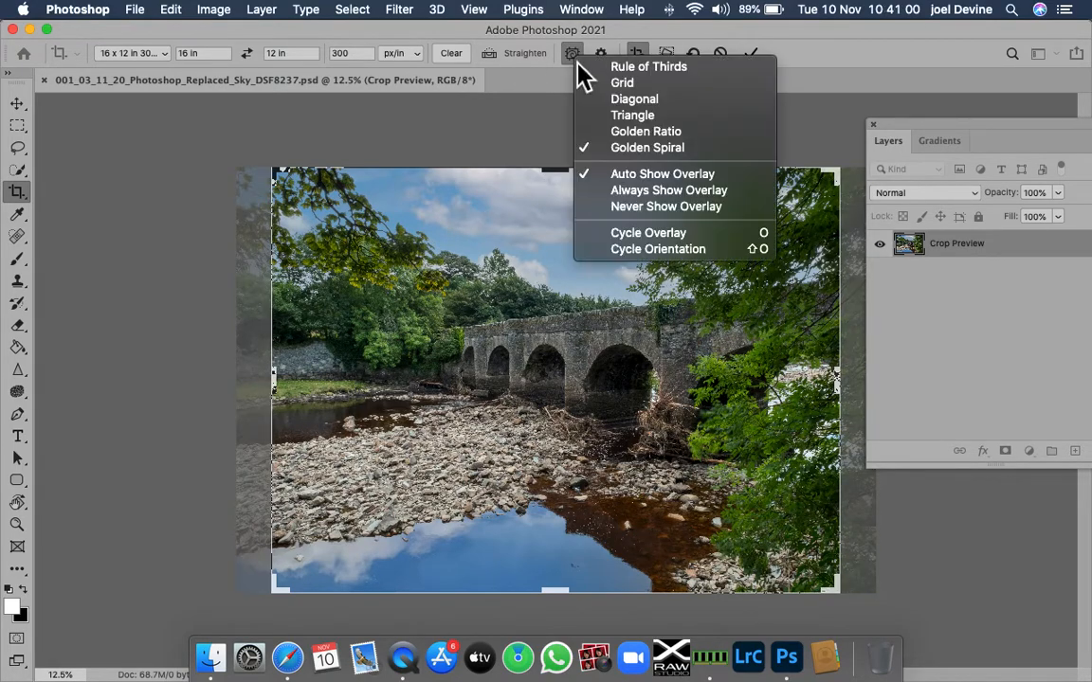
pyautogui.click(629, 196)
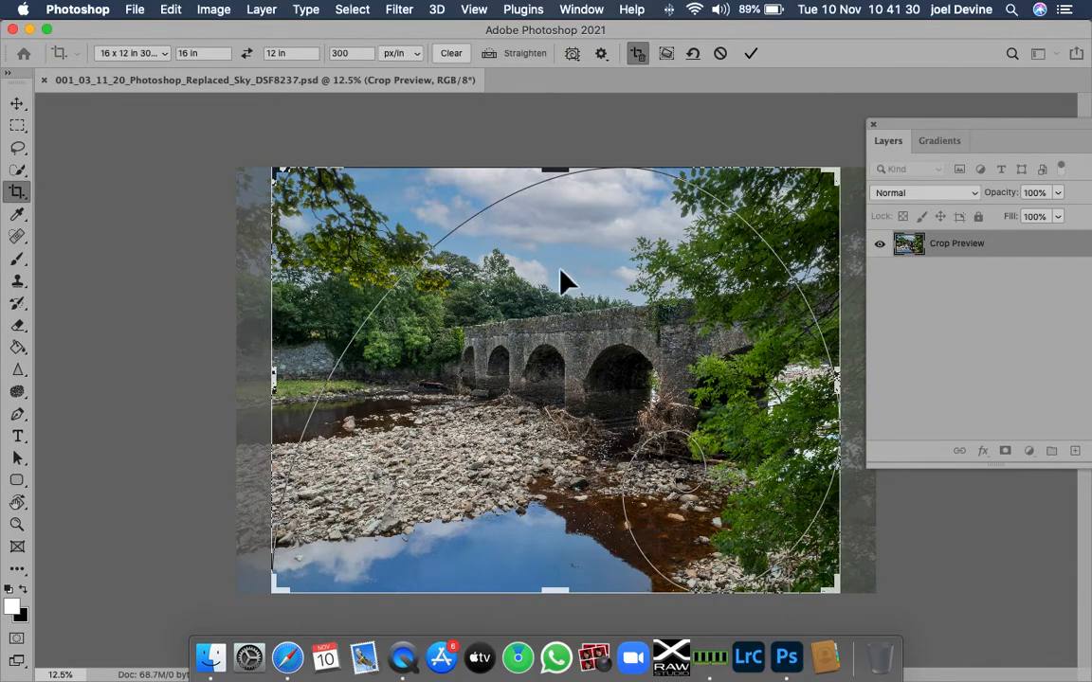
# - Tighten the crop from the photo's upper and lower edges around the bridge using the spiral as a guide, and apply it
pyautogui.moveTo(568, 170); pyautogui.dragTo(566, 180)
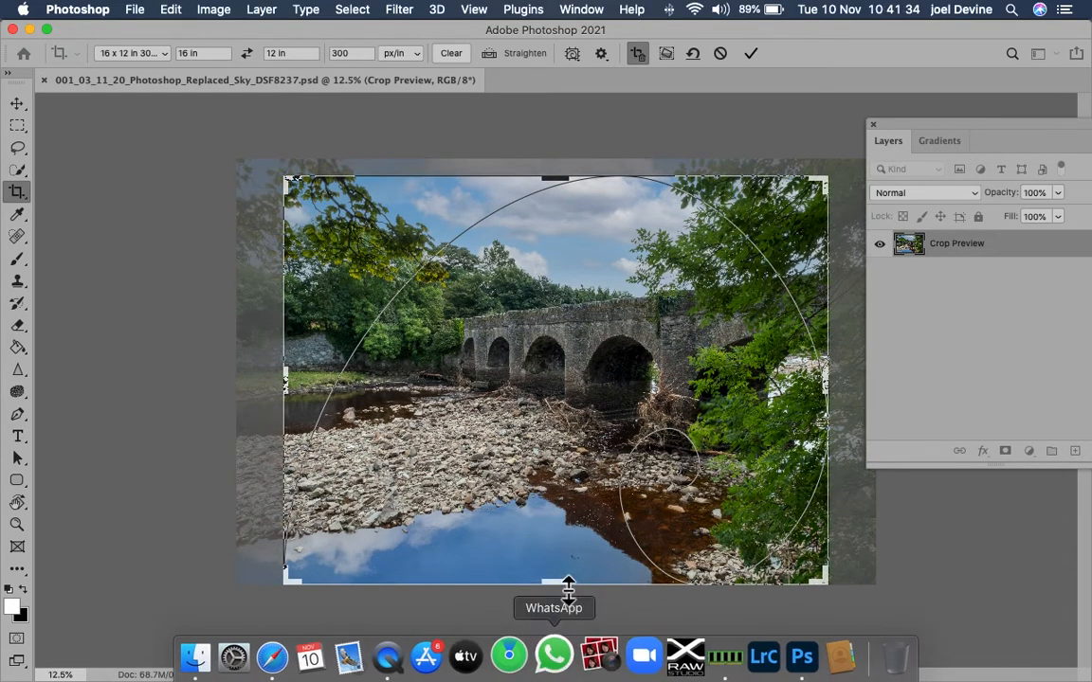
pyautogui.moveTo(561, 584); pyautogui.dragTo(566, 564)
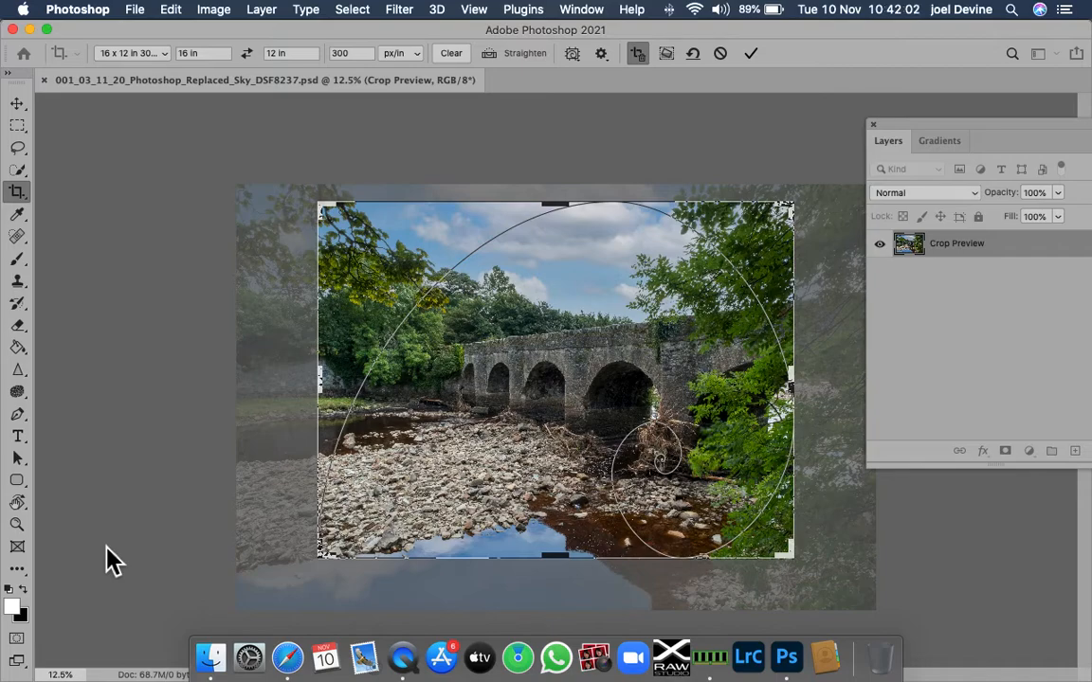
pyautogui.press('Return')
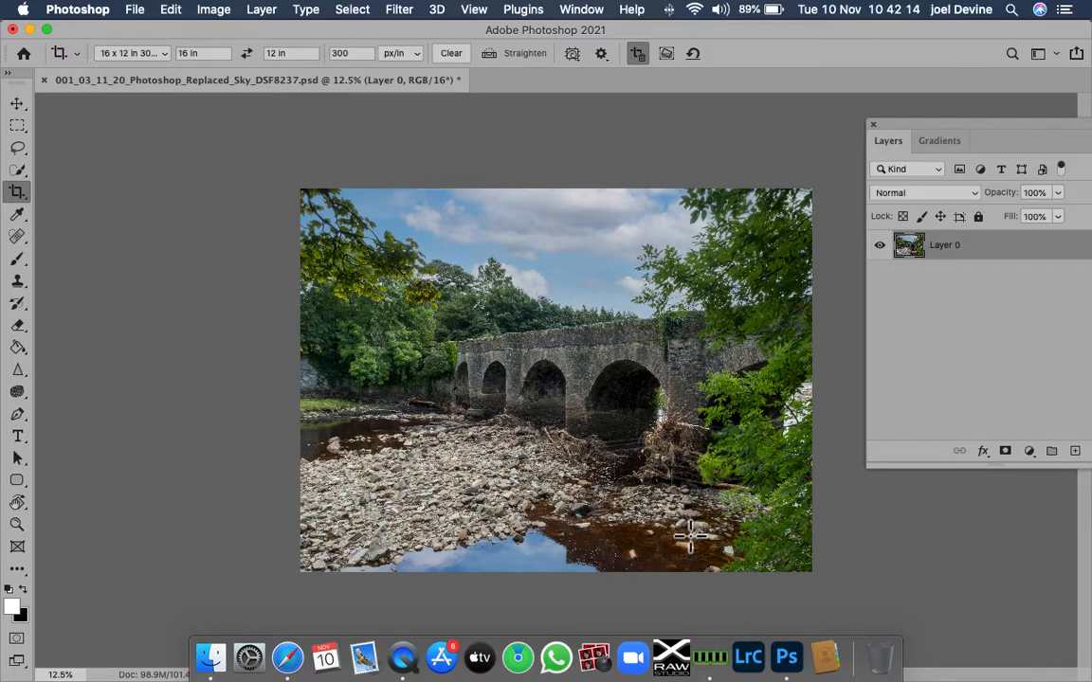
pyautogui.click(573, 55)
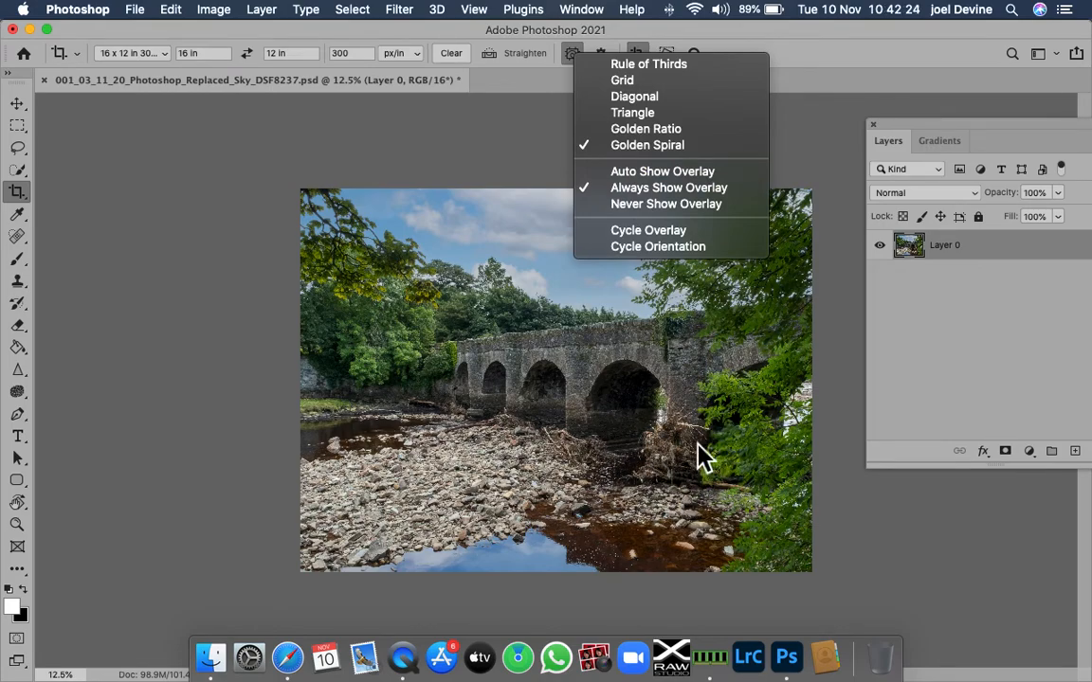
pyautogui.click(810, 145)
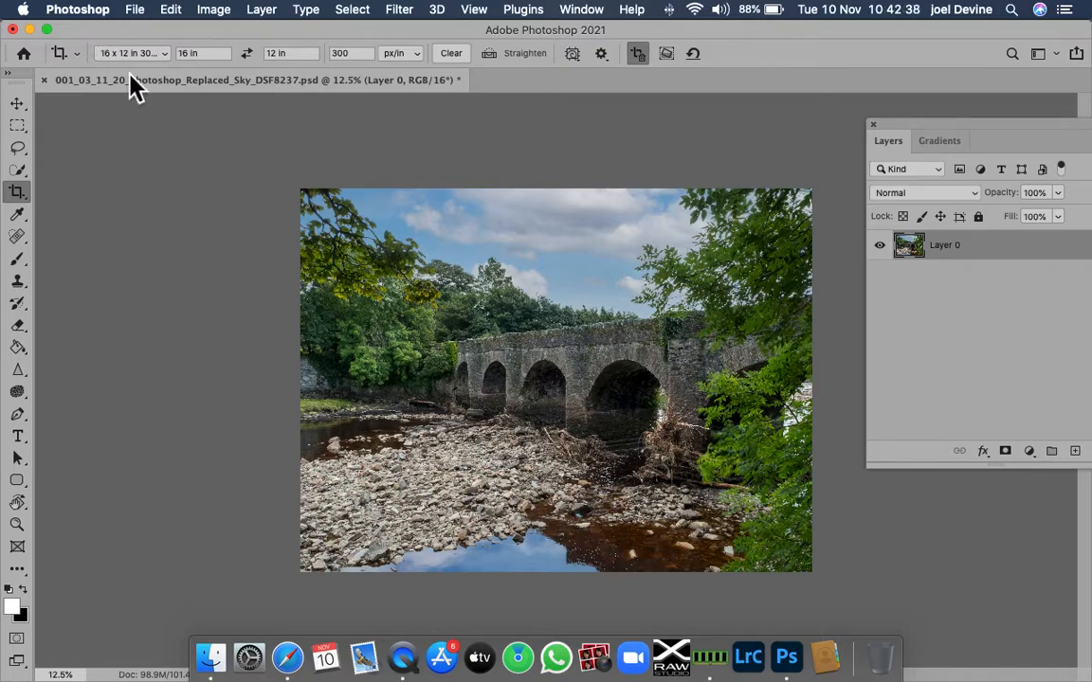
pyautogui.click(410, 661)
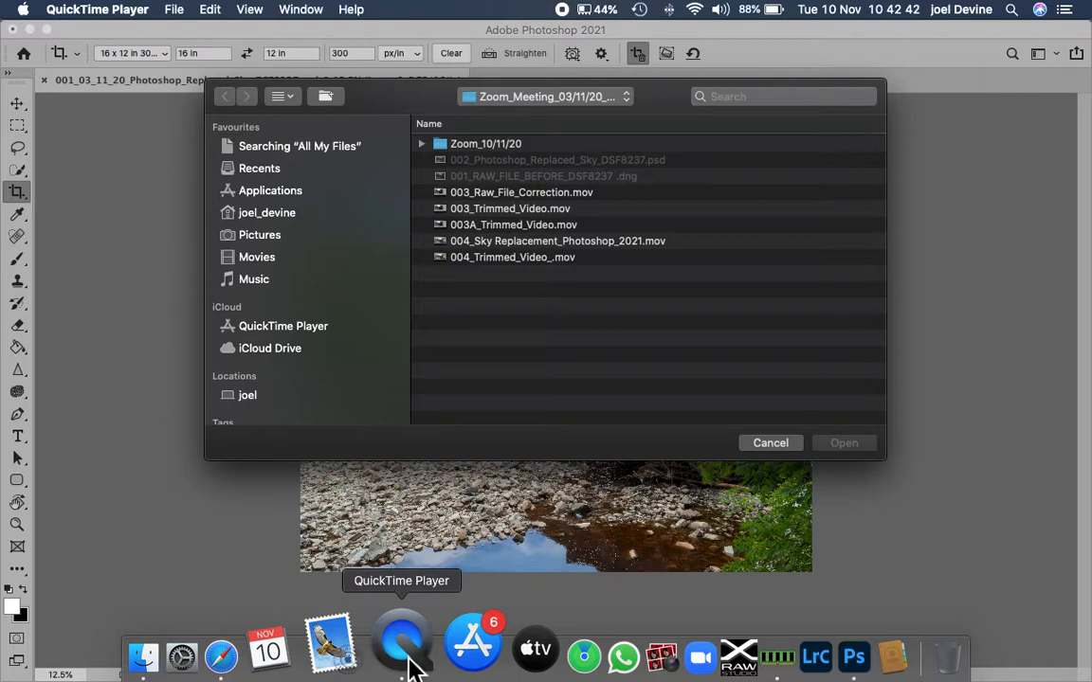